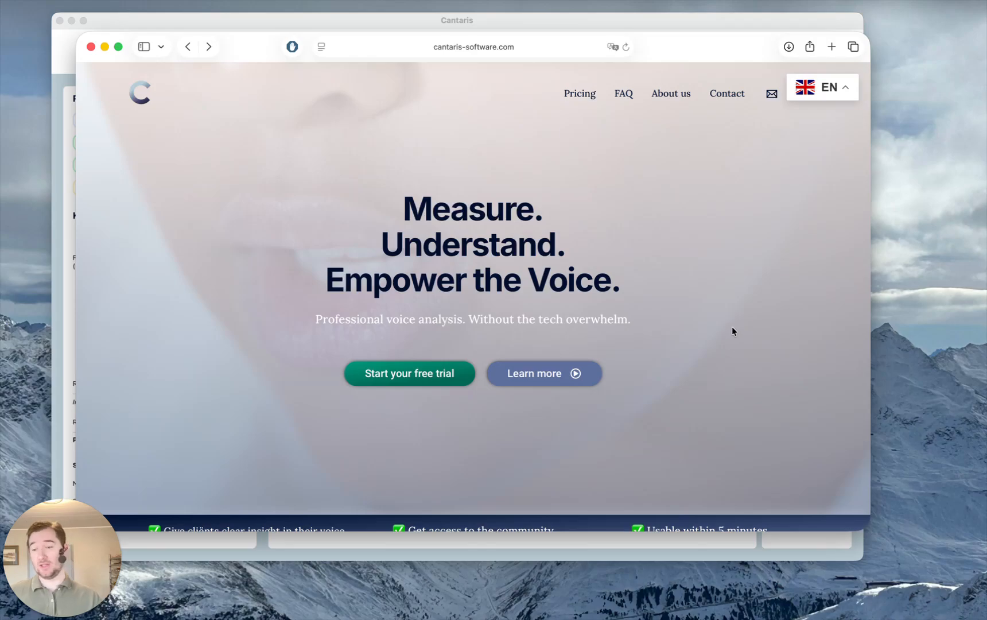
# Open the Cantaris User Guide from the website footer and read the Recording Protocol in section 14, Recording the Voice Range Profile (VRP).
pyautogui.scroll(-20, 732, 329)
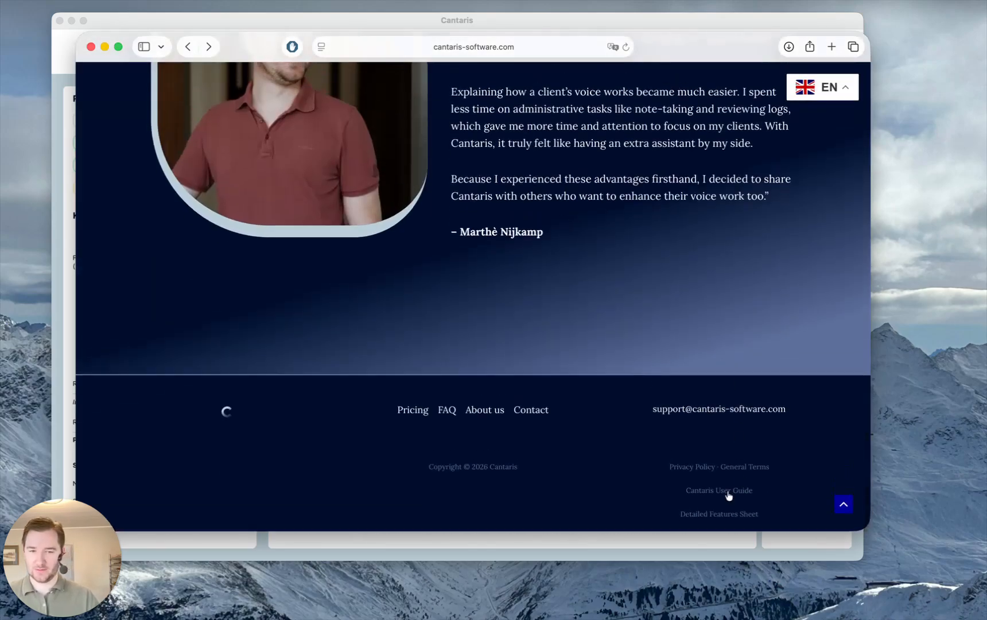
pyautogui.click(727, 493)
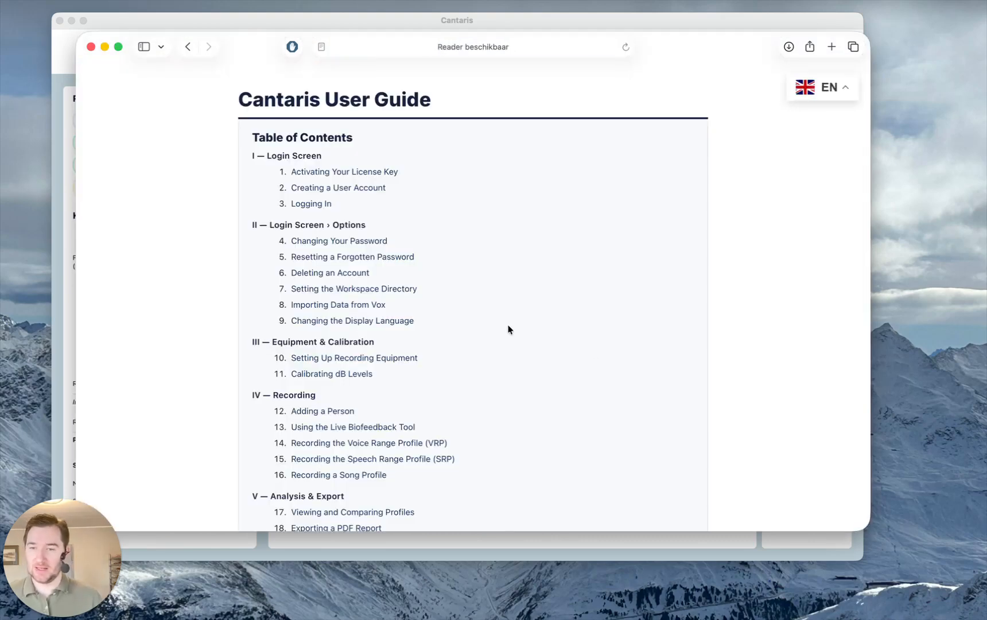
pyautogui.scroll(-5, 508, 330)
pyautogui.scroll(2, 508, 330)
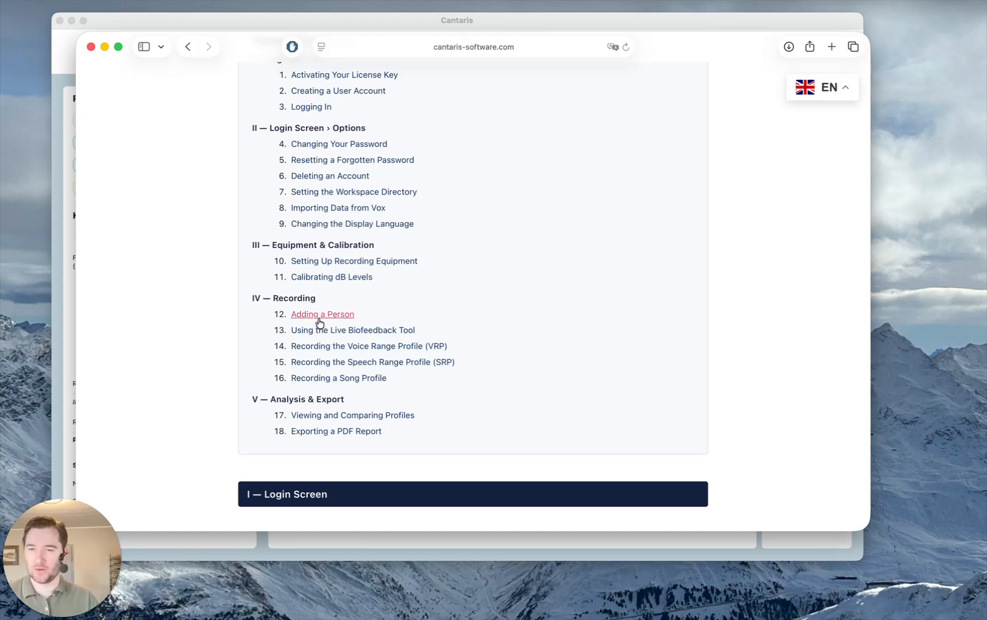
pyautogui.click(323, 347)
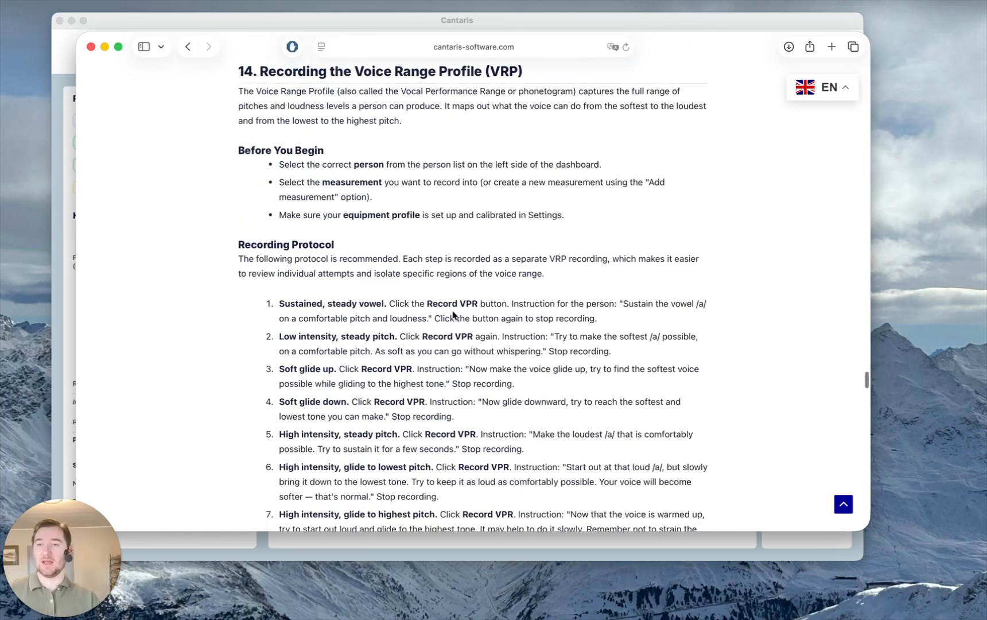
pyautogui.scroll(-4, 453, 327)
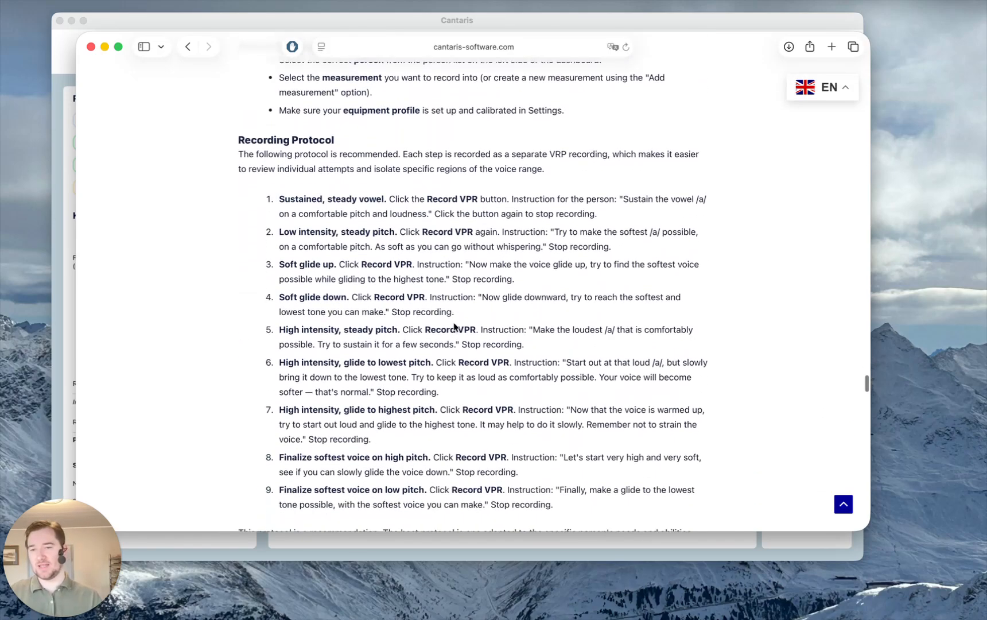
pyautogui.scroll(-2, 453, 325)
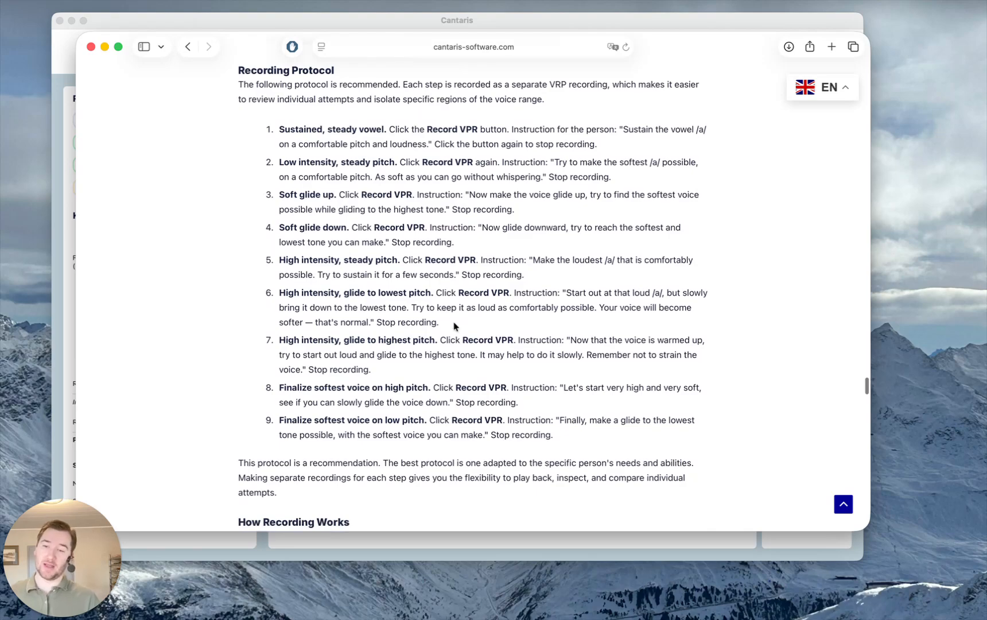
# Switch to the Cantaris application and display the Vocal Performance Range visualisation instead of the Speech Range Profile.
pyautogui.click(104, 47)
pyautogui.moveTo(285, 21); pyautogui.dragTo(286, 26)
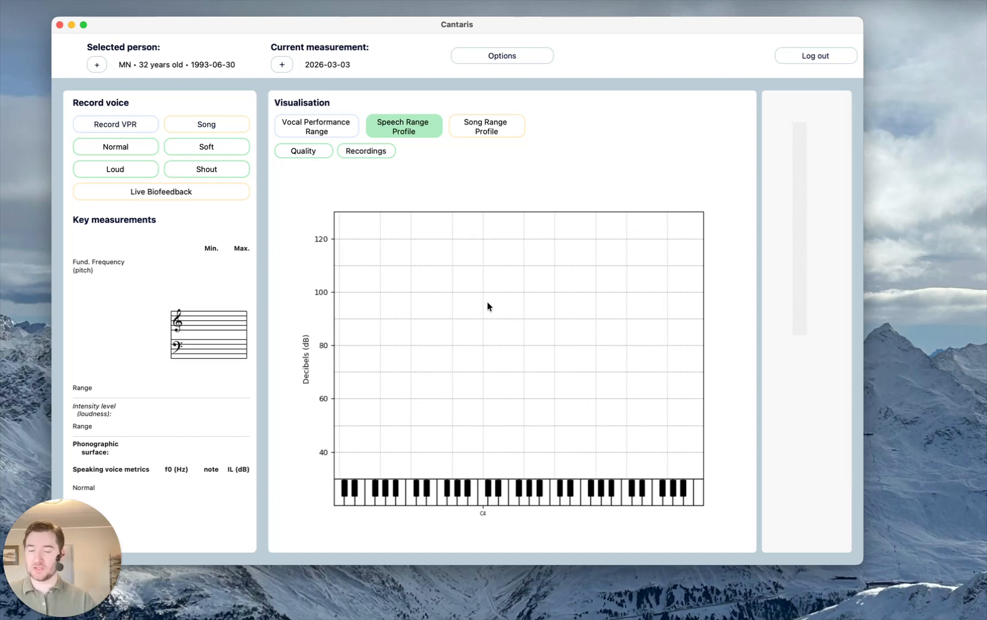
pyautogui.click(339, 131)
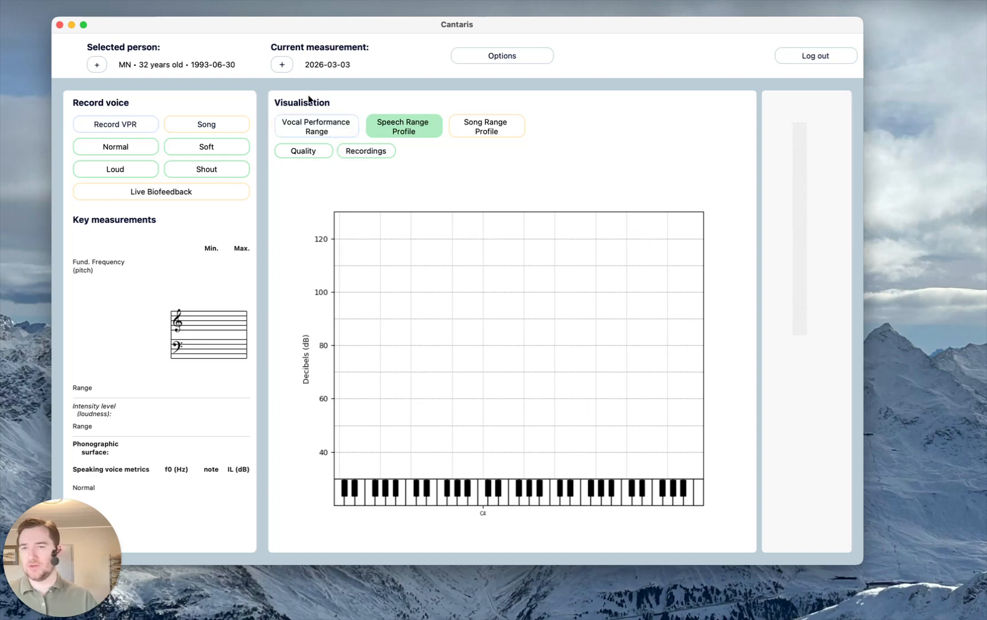
pyautogui.click(324, 126)
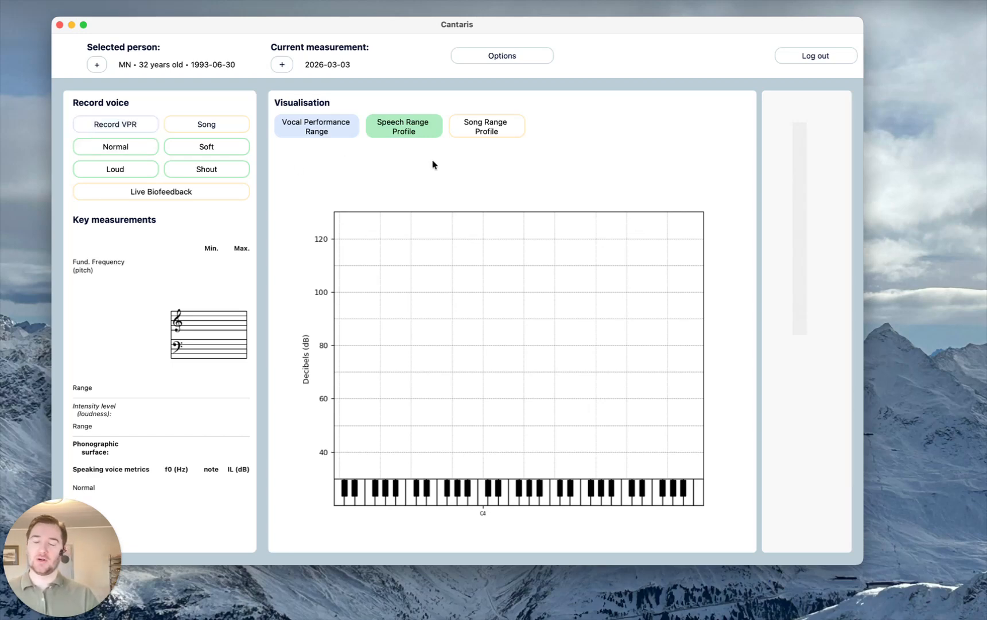
pyautogui.click(407, 131)
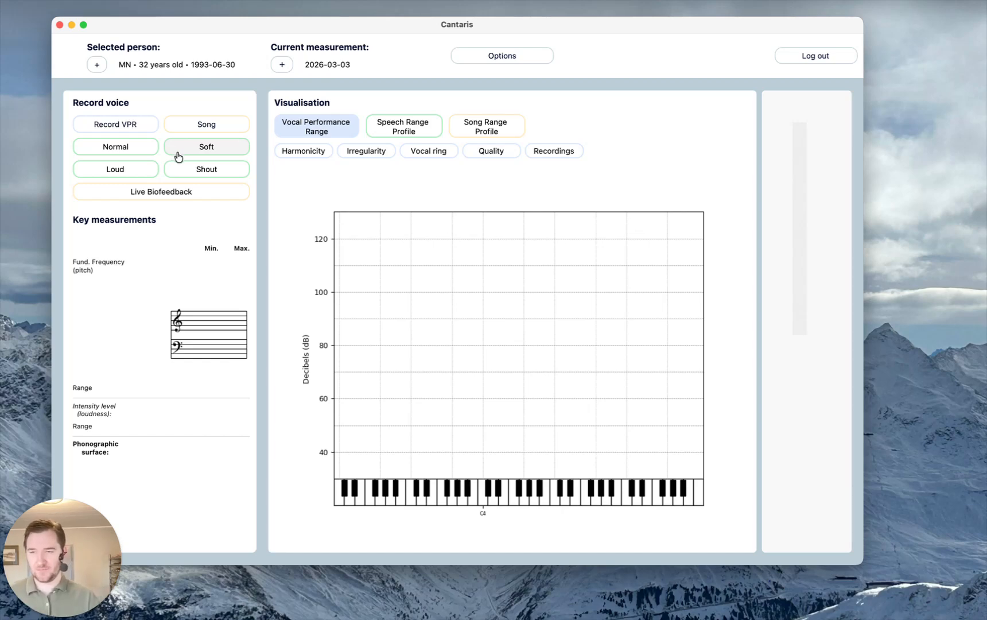
# Make separate VPR recordings of a sustained comfortable vowel and two attempts at the softest /a/ on a steady pitch.
pyautogui.click(111, 128)
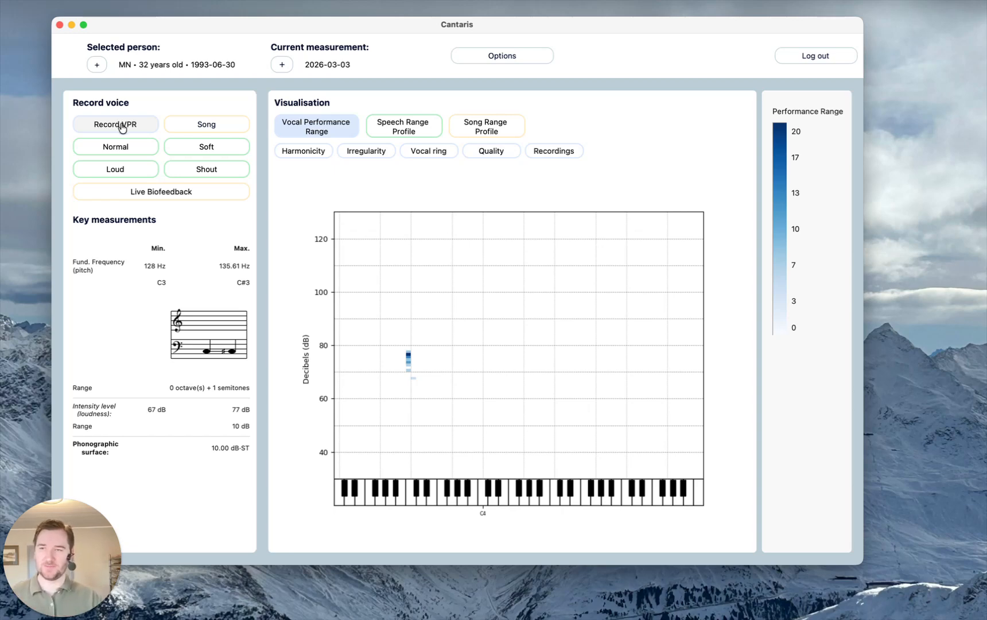
pyautogui.click(121, 128)
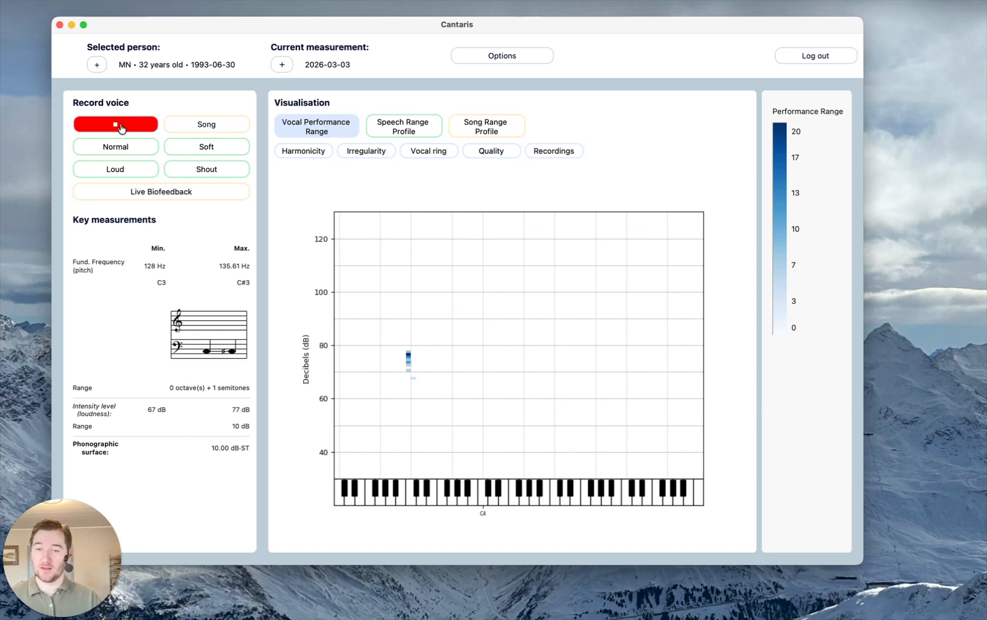
pyautogui.click(121, 129)
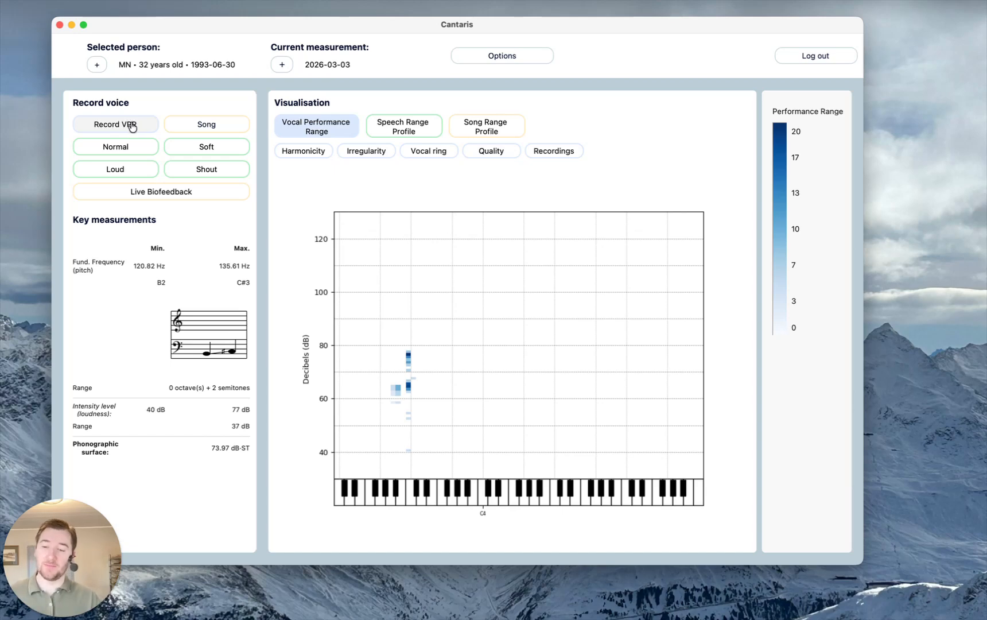
pyautogui.click(132, 127)
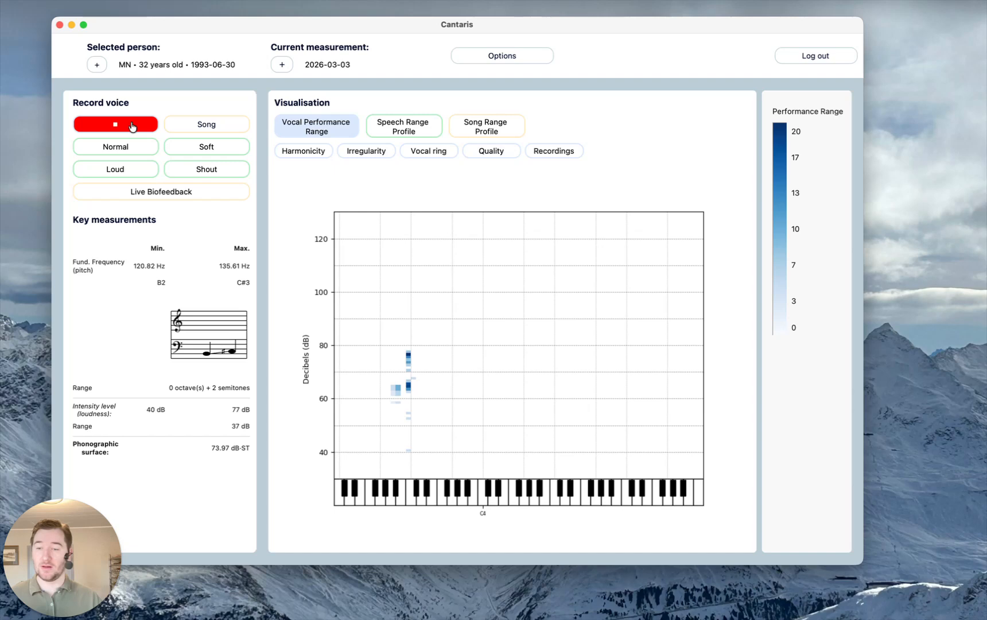
pyautogui.click(132, 127)
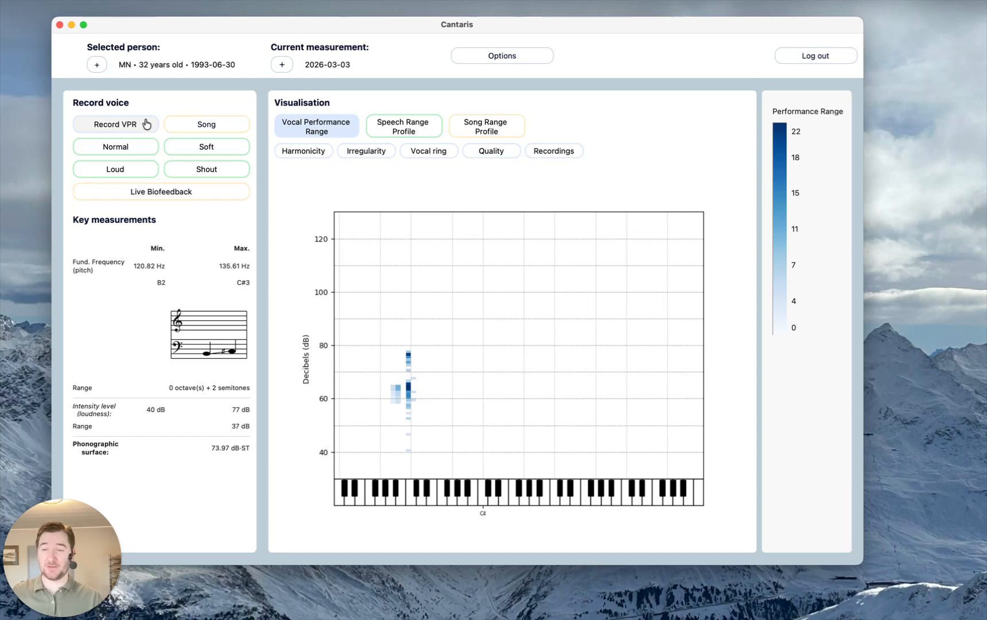
# Make separate VPR recordings of a soft glide up to the highest tone and a soft glide down to the lowest tone.
pyautogui.click(135, 127)
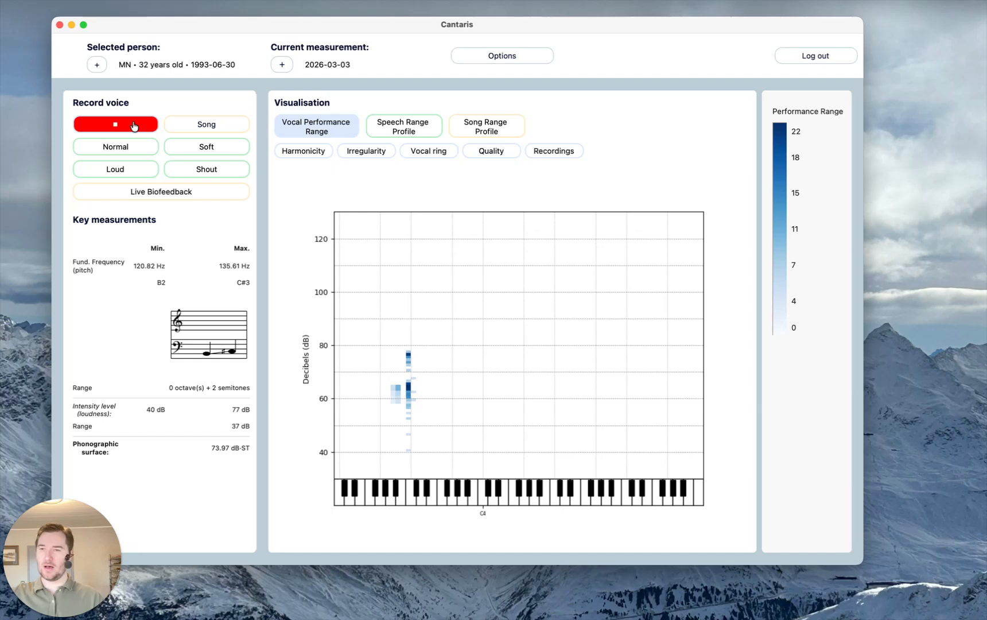
pyautogui.click(134, 125)
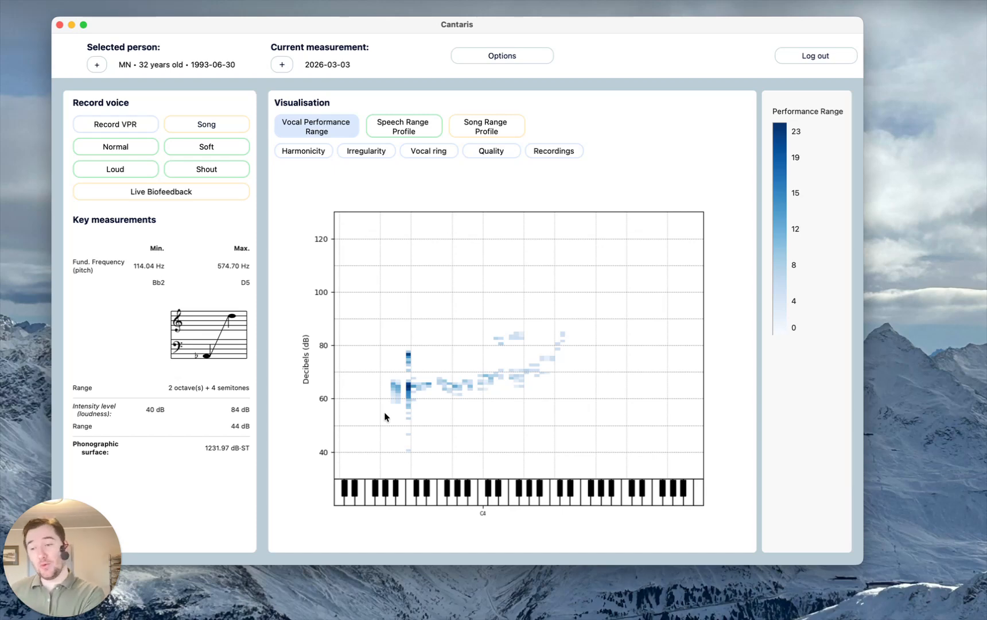
pyautogui.click(100, 129)
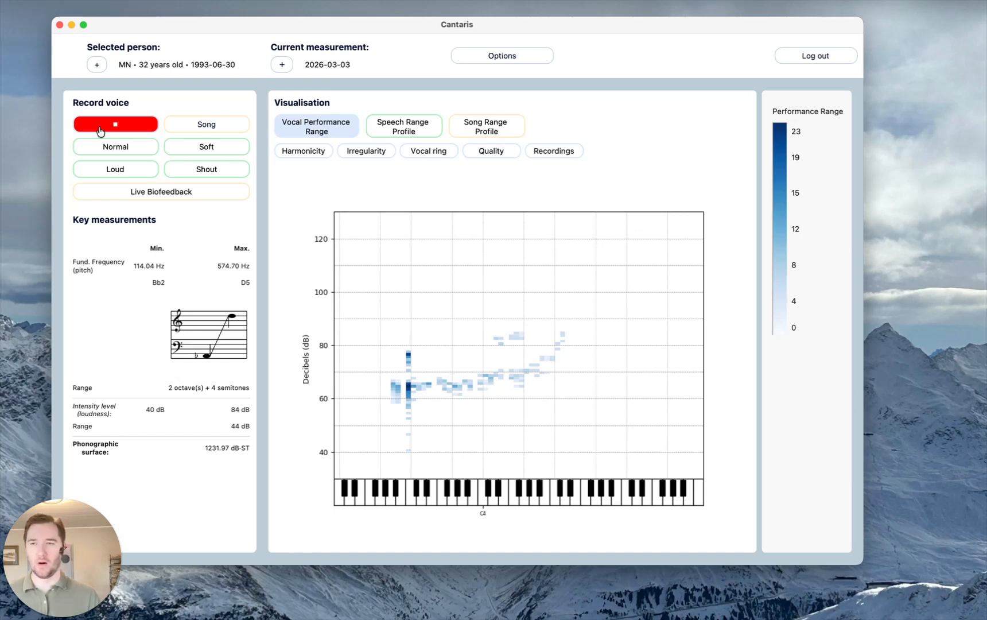
pyautogui.click(100, 131)
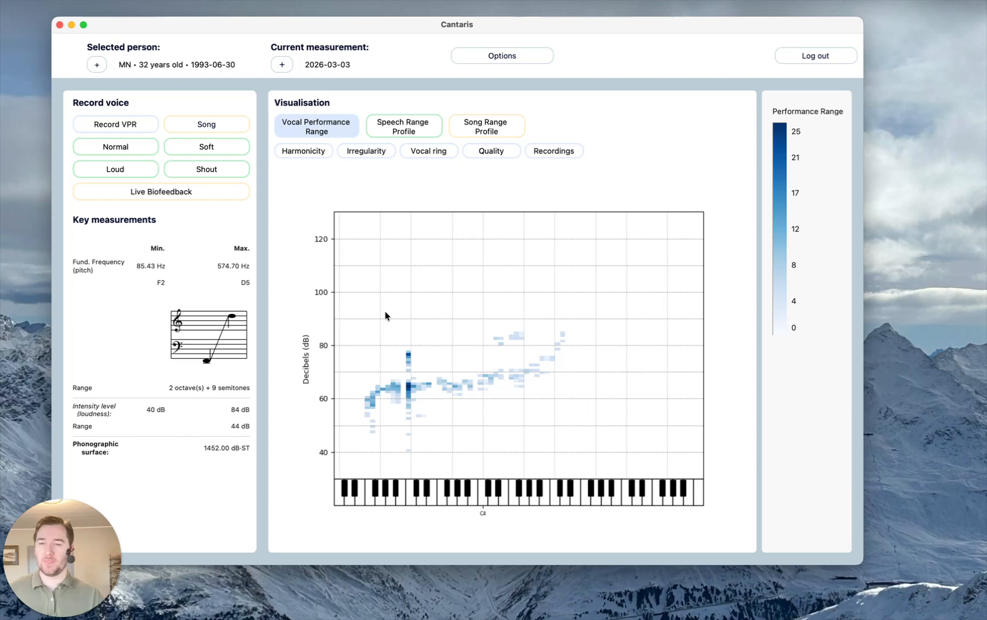
# Make separate VPR recordings of a loud steady /a/ and a loud glide down to the lowest pitch.
pyautogui.click(122, 128)
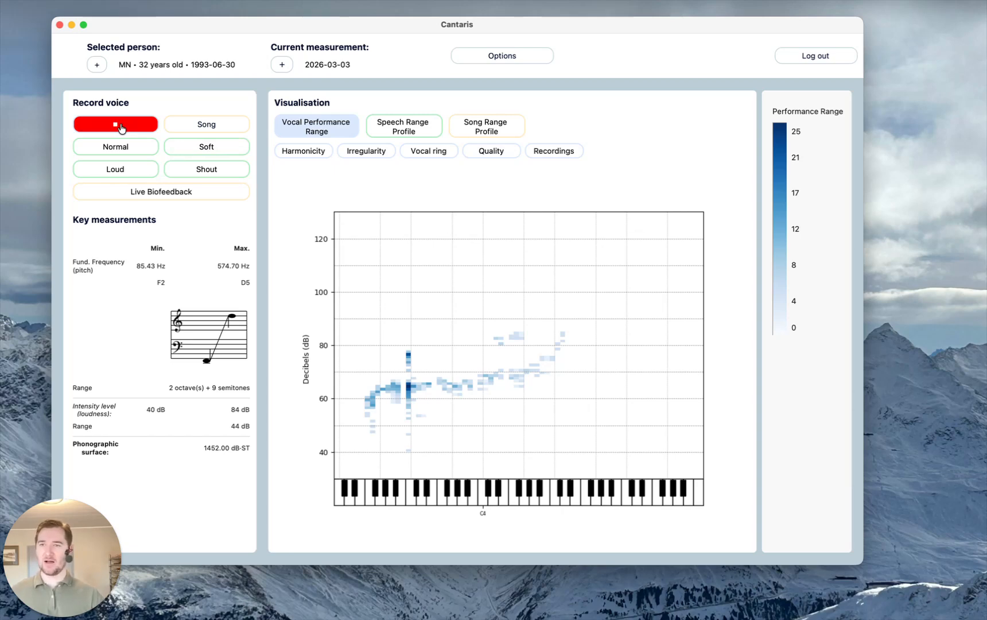
pyautogui.click(121, 128)
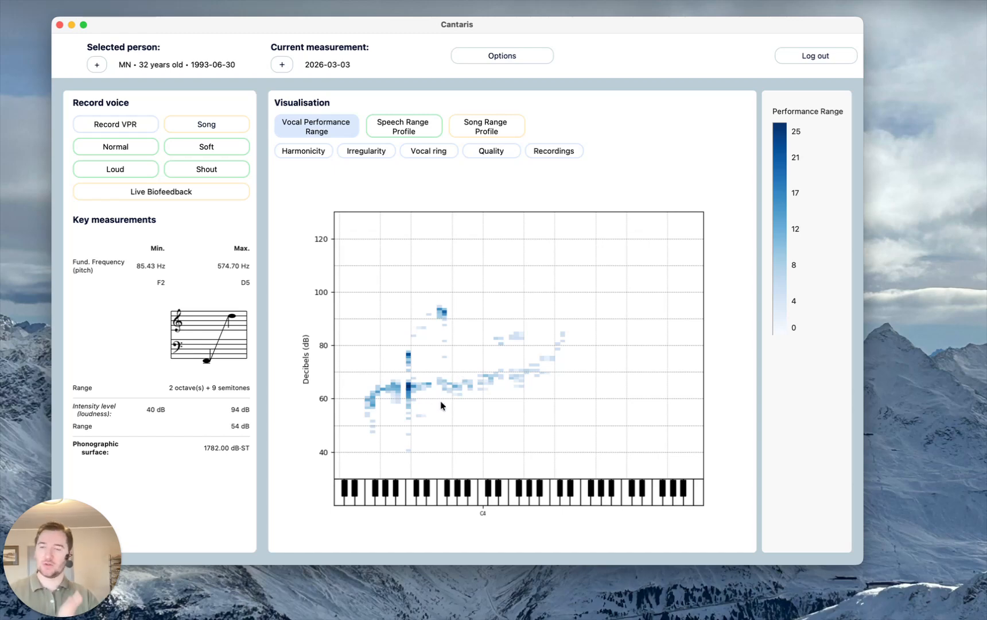
pyautogui.click(116, 126)
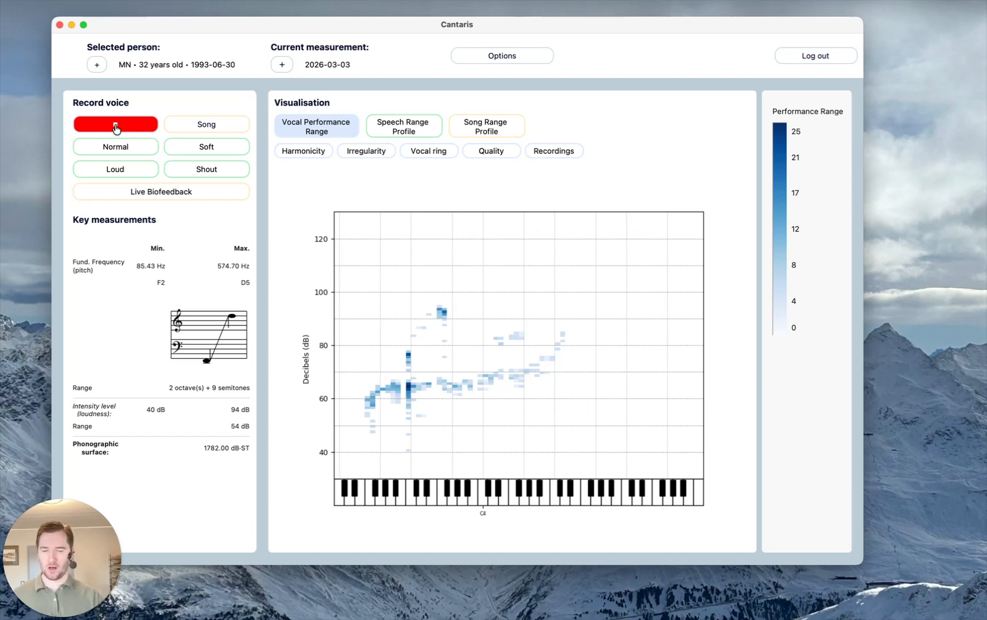
pyautogui.click(201, 179)
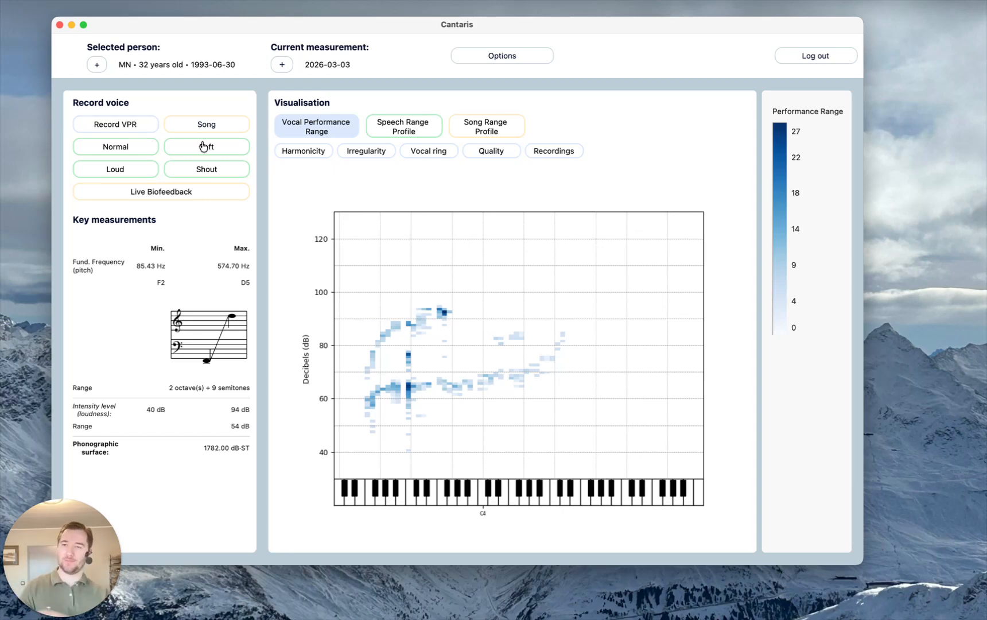
# Make separate VPR recordings of a loud glide to the highest pitch and the softest voice gliding down to the lowest pitch.
pyautogui.click(125, 124)
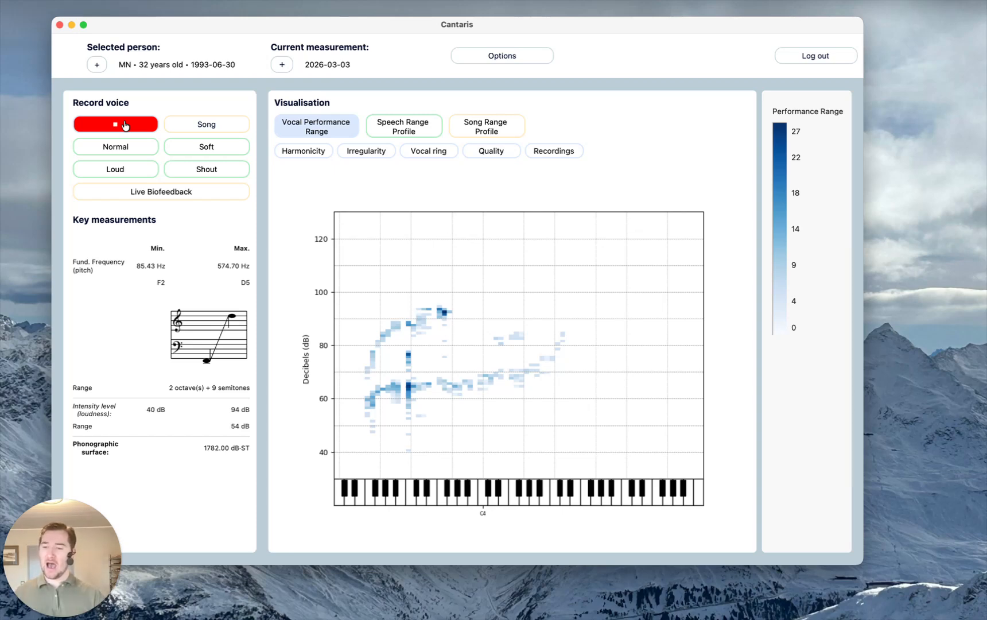
pyautogui.click(229, 178)
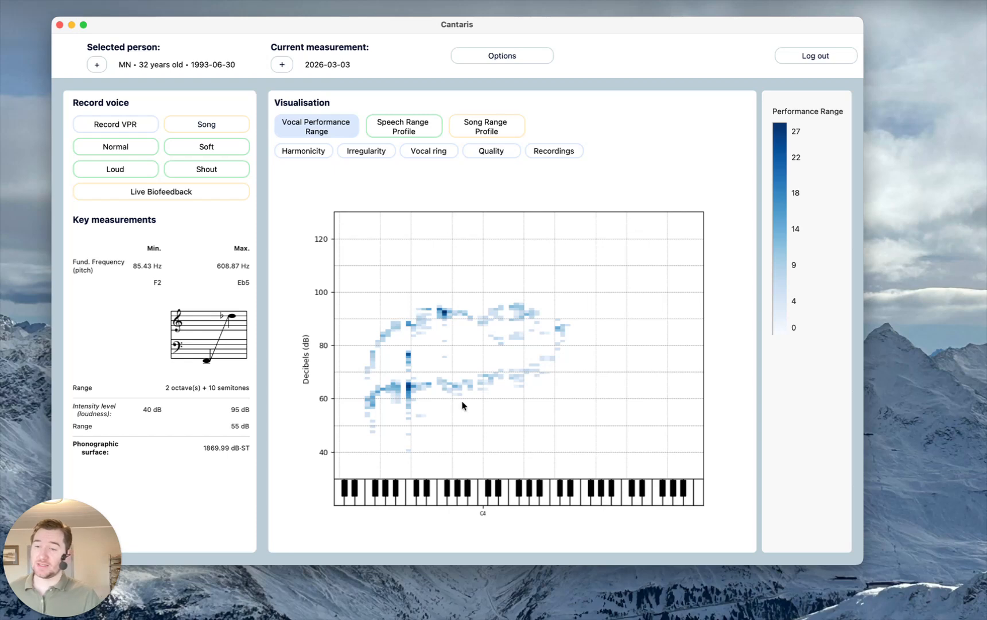
pyautogui.click(126, 132)
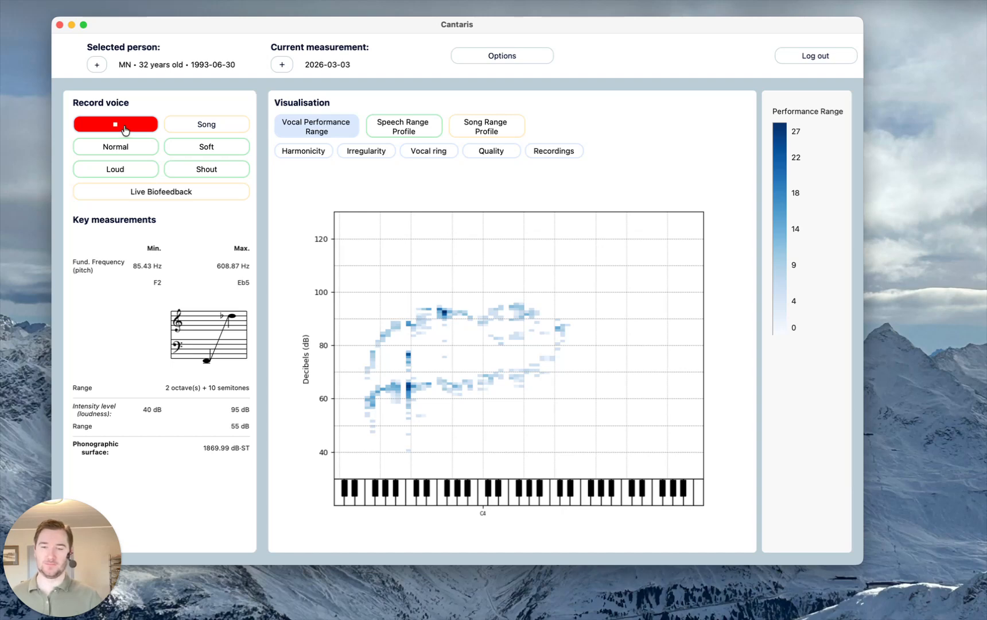
pyautogui.click(125, 129)
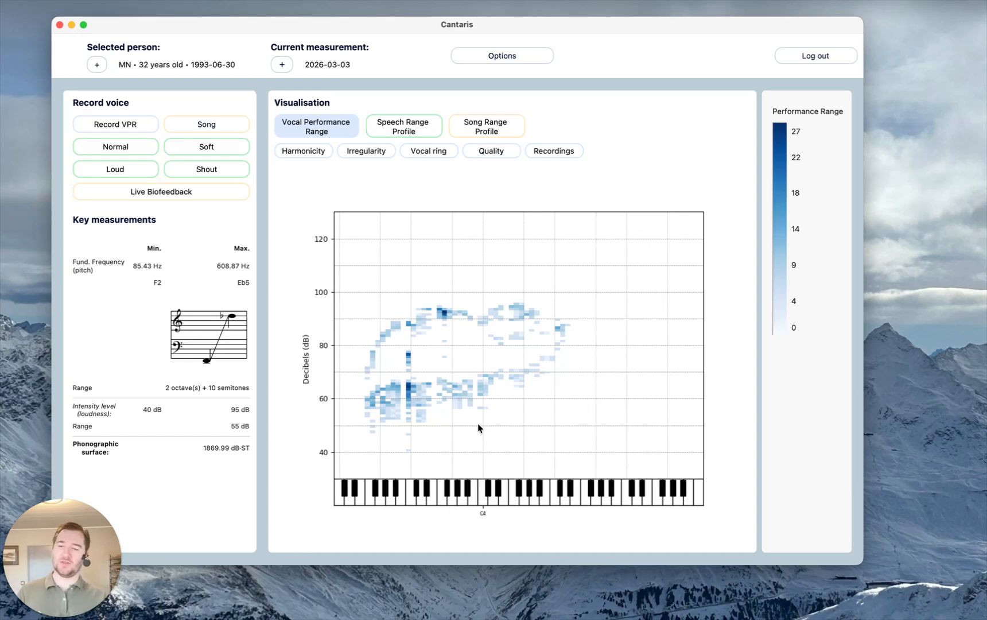
# Use the Eraser to remove the stray cells below about 50 dB from the Vocal Performance Range graph, and switch the Eraser off.
pyautogui.click(515, 63)
pyautogui.click(552, 127)
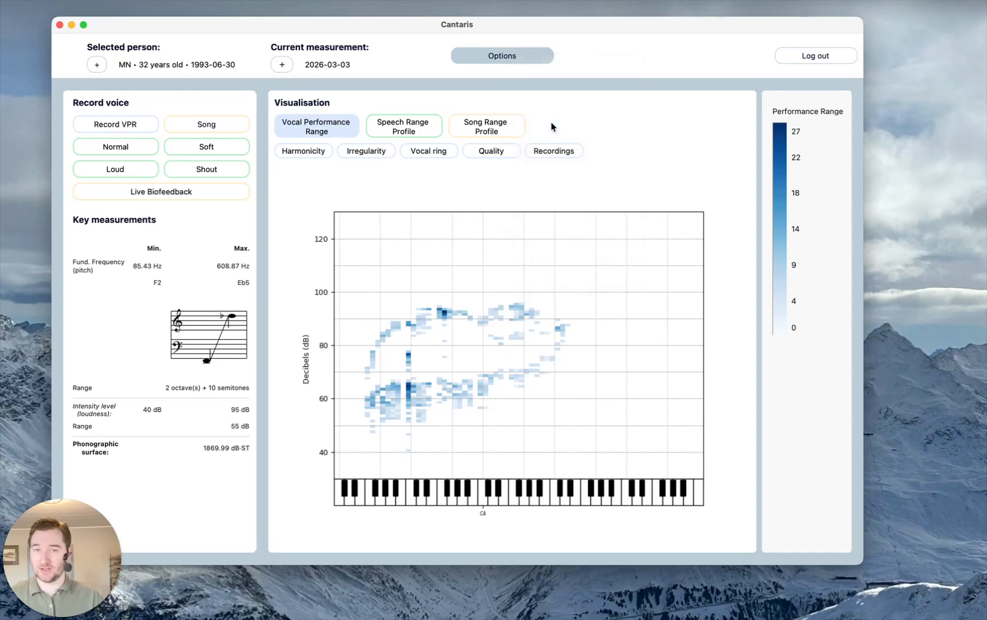
pyautogui.click(515, 67)
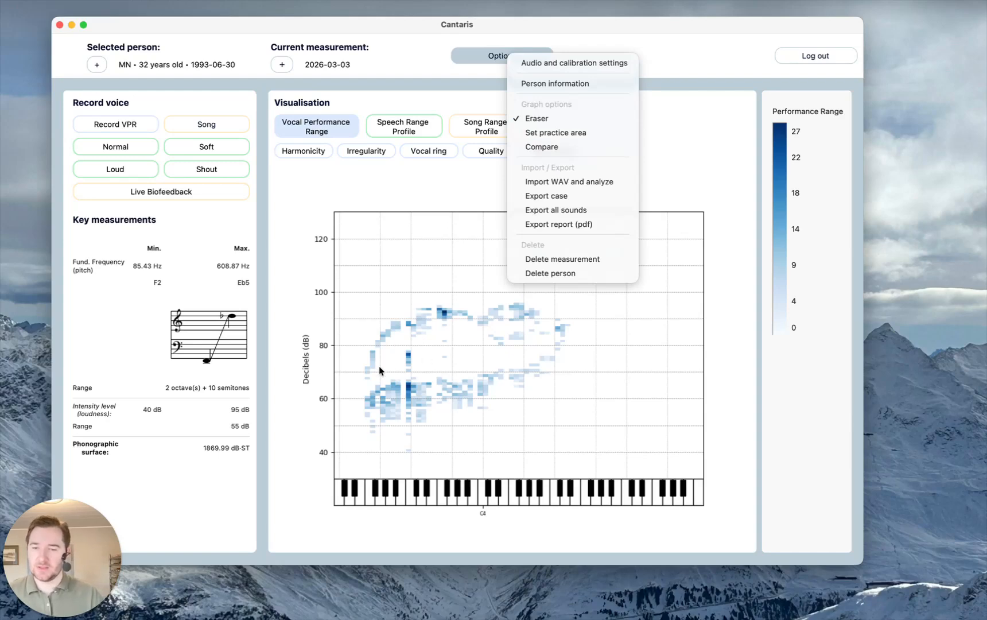
pyautogui.click(373, 433)
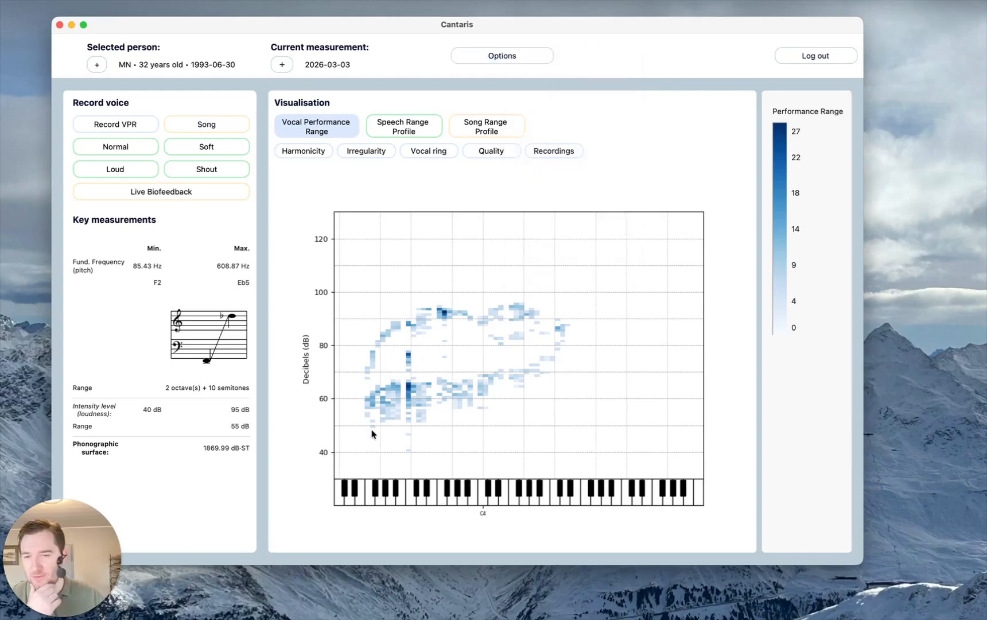
pyautogui.click(403, 454)
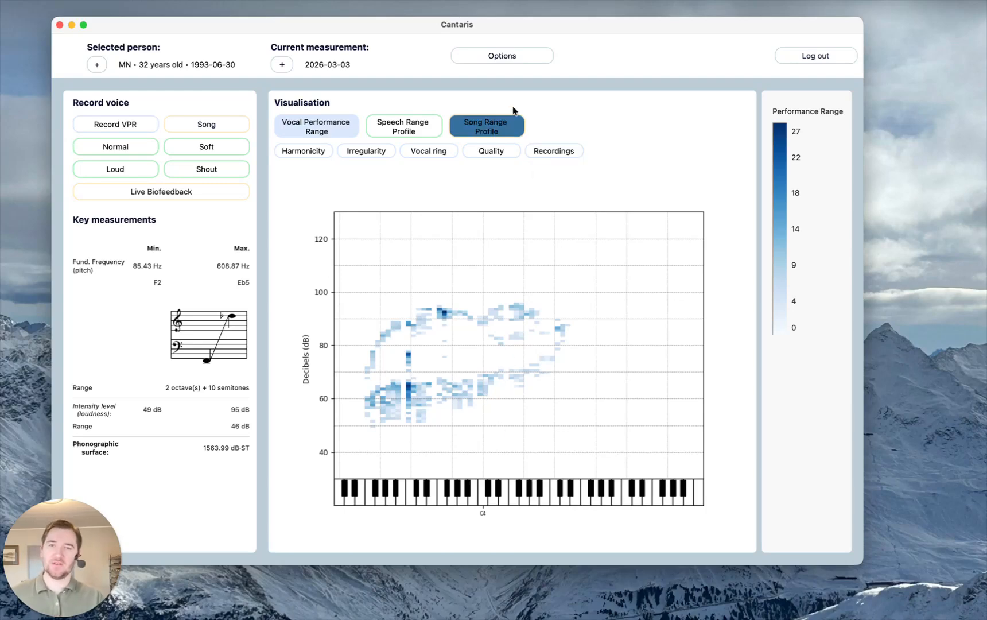
pyautogui.click(503, 58)
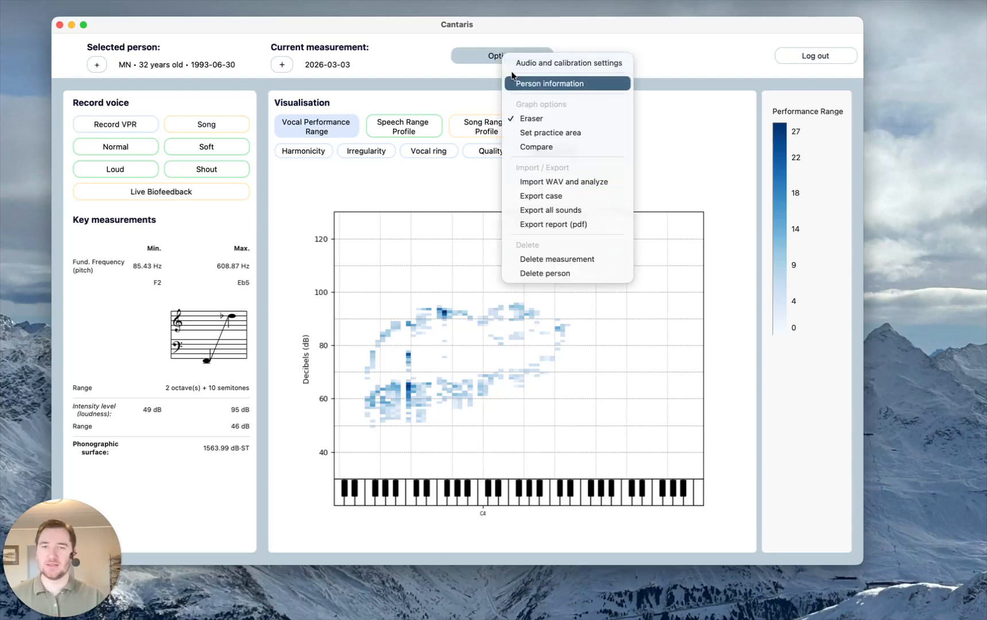
pyautogui.click(545, 122)
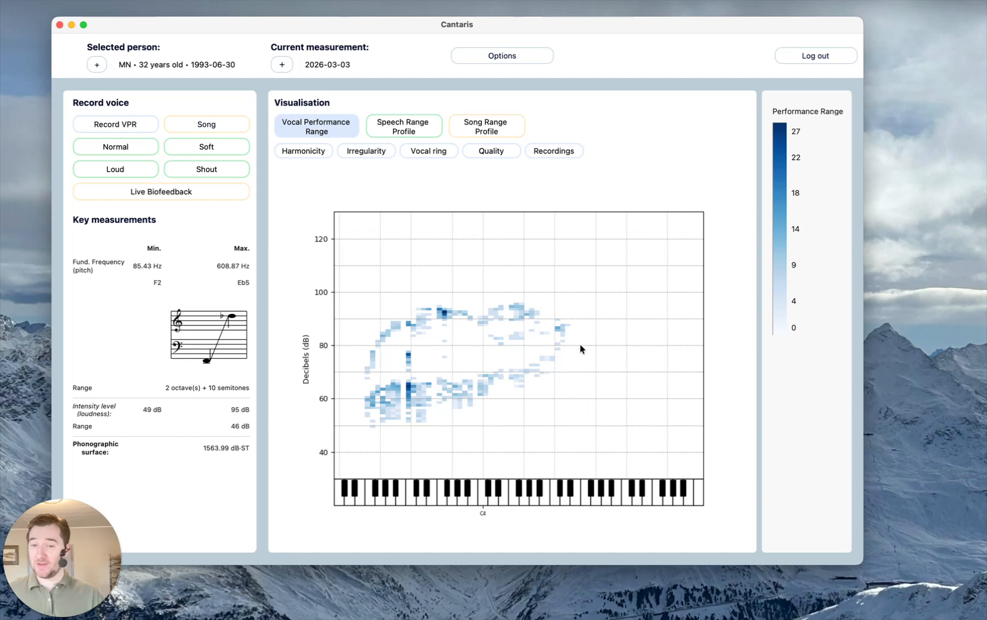
# View the Harmonicity and Irregularity maps of the recorded vocal performance range.
pyautogui.click(312, 152)
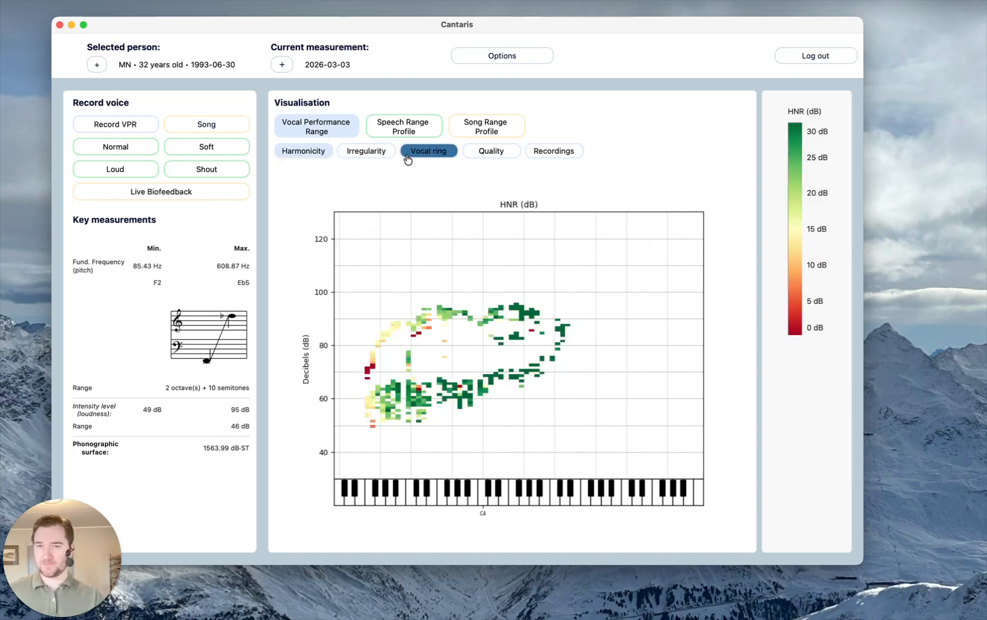
pyautogui.click(370, 155)
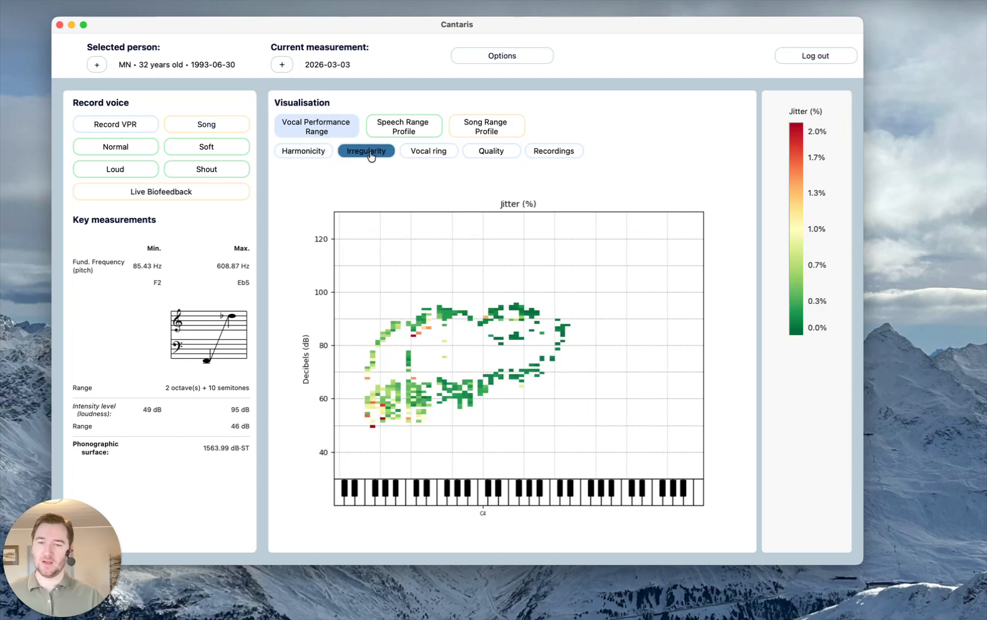
# View the Vocal ring and Quality maps of the recorded vocal performance range, and return to the Vocal ring map.
pyautogui.click(436, 156)
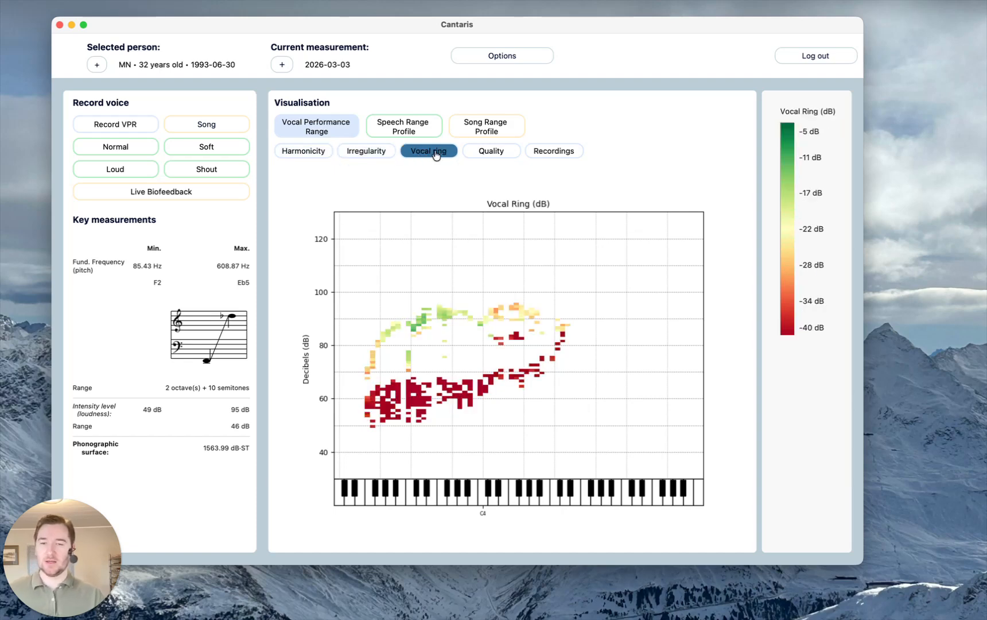
pyautogui.click(485, 157)
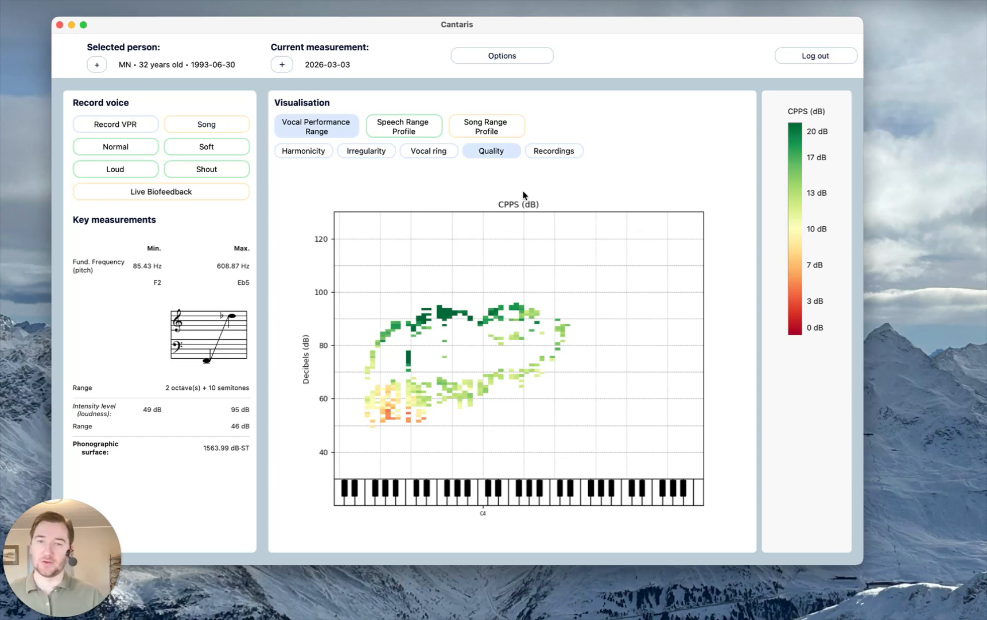
pyautogui.click(429, 154)
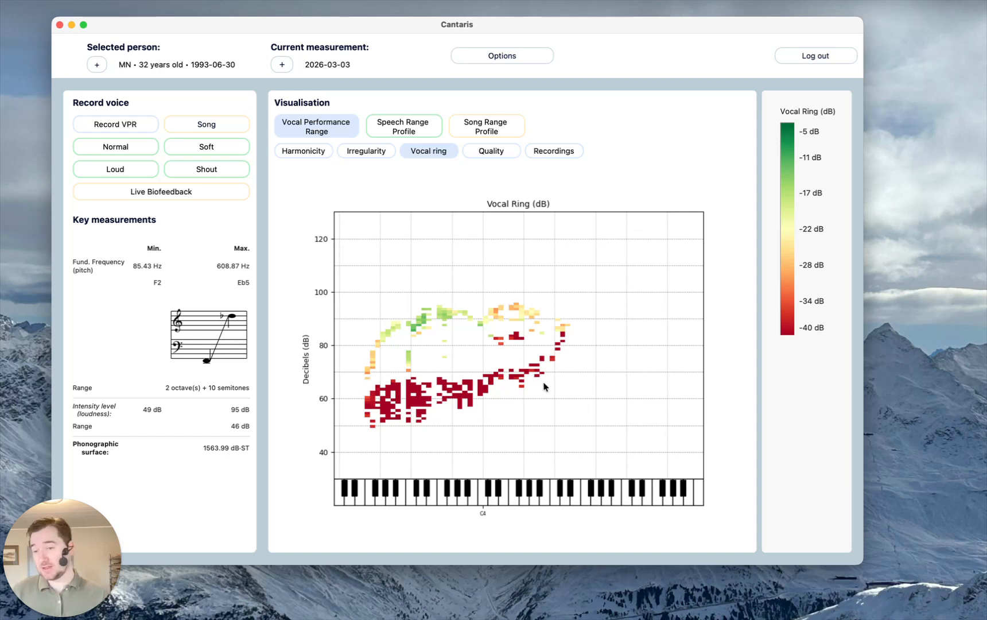
# Review the Irregularity and Harmonicity maps again, and switch the Harmonicity overlay off to show the plain Vocal Performance Range graph.
pyautogui.click(362, 154)
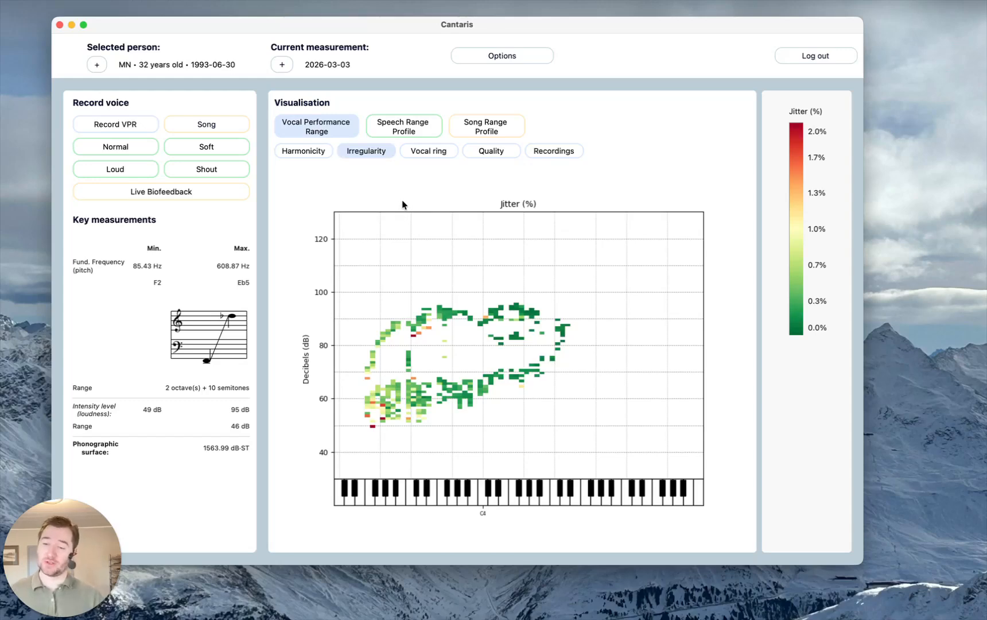
pyautogui.click(290, 155)
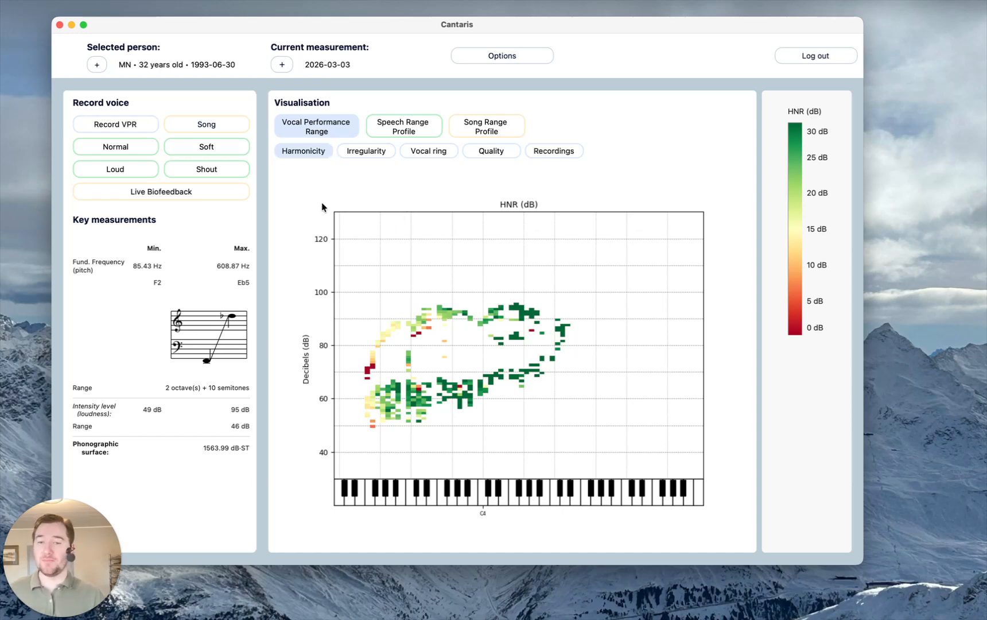
pyautogui.click(316, 152)
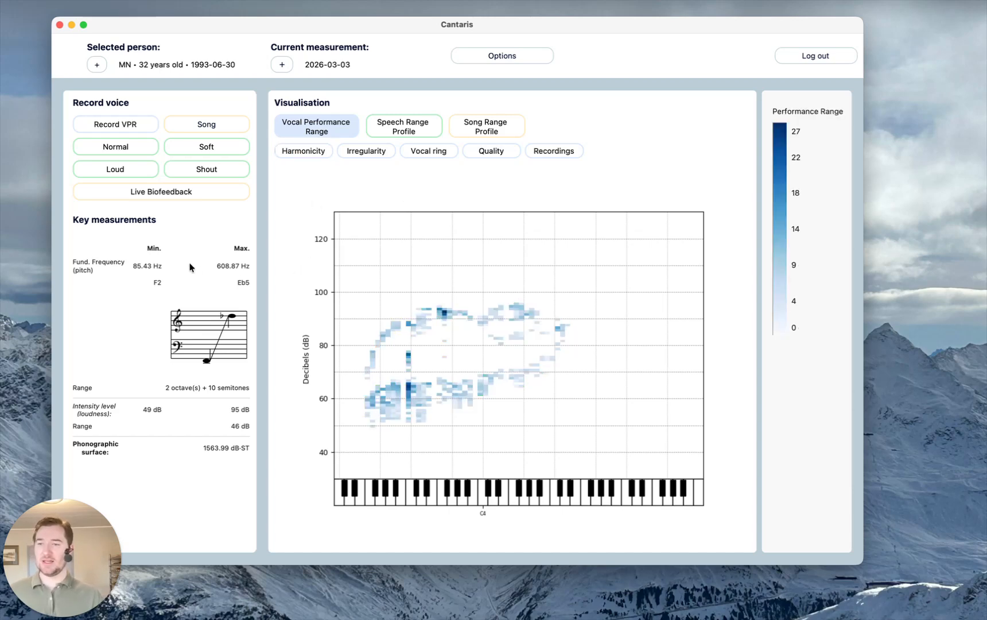